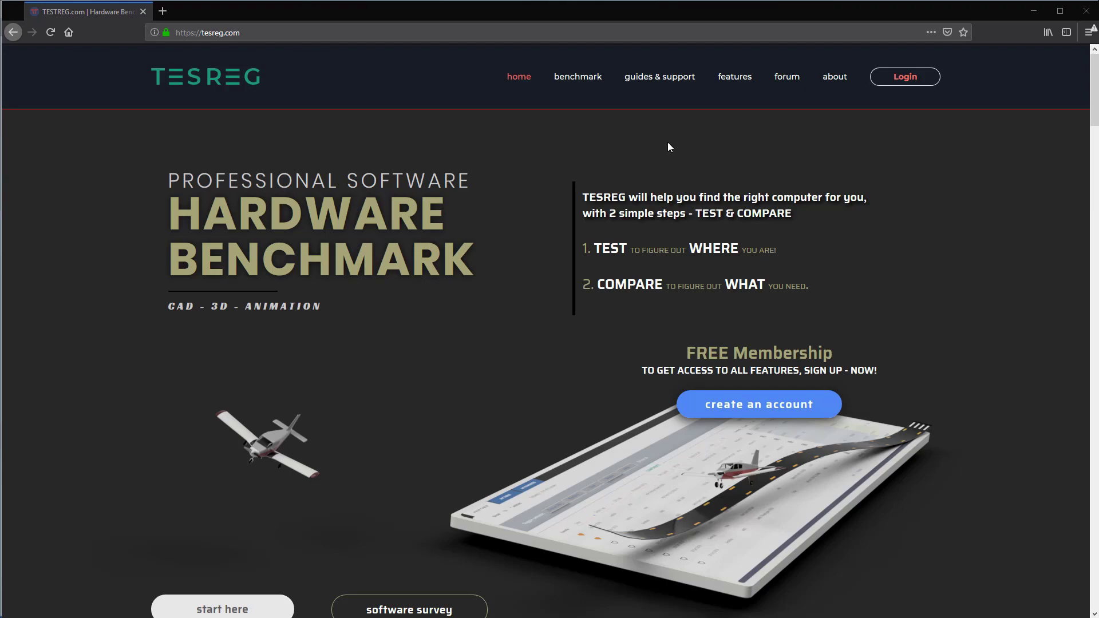
# Step: Look over the home page and view the software survey's list of candidate programs without voting, closing the survey
pyautogui.scroll(-10, 597, 273)
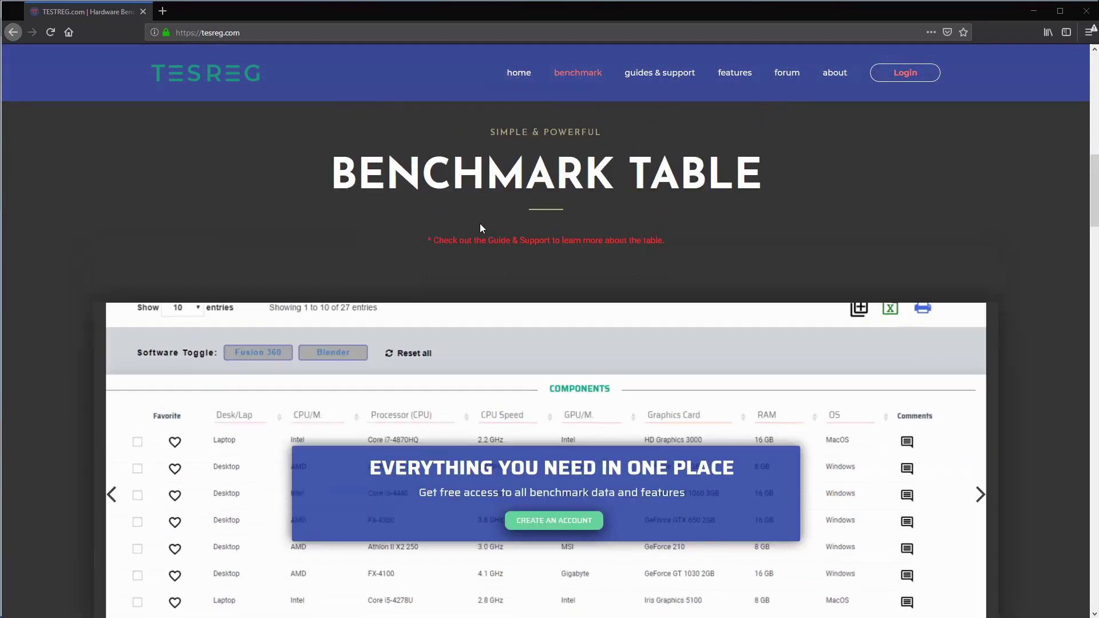
pyautogui.scroll(10, 479, 223)
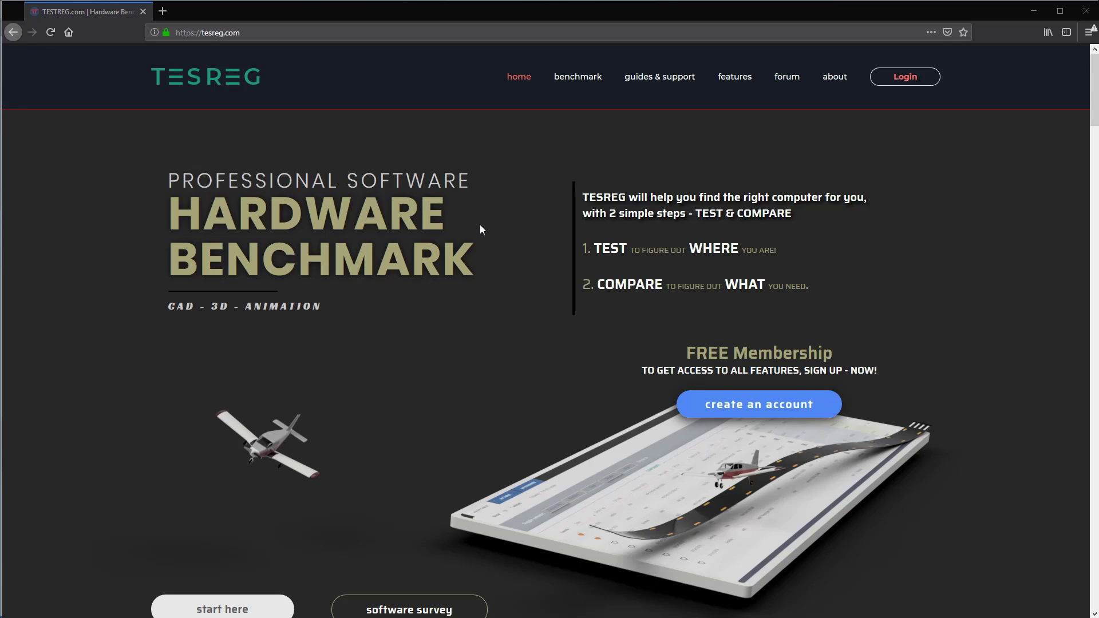
pyautogui.scroll(-2, 508, 247)
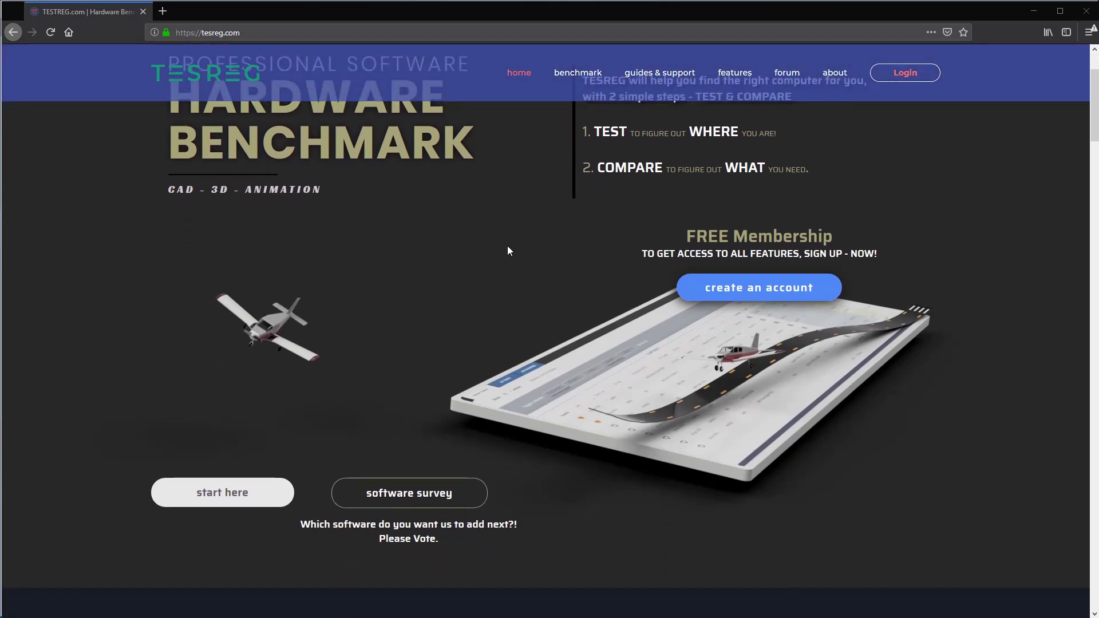
pyautogui.click(424, 504)
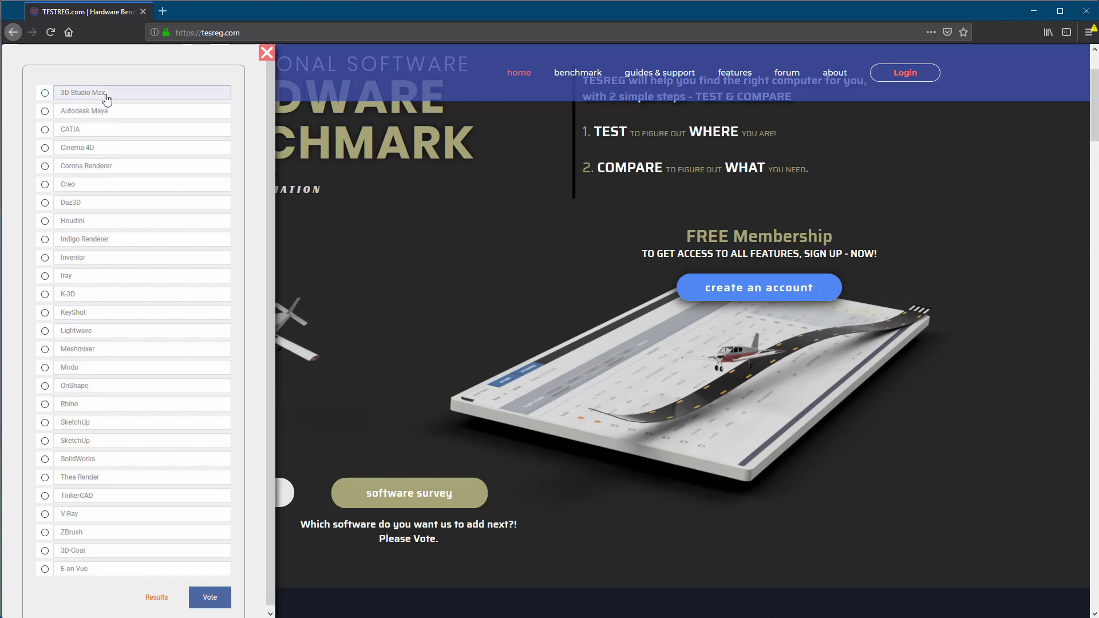
pyautogui.click(369, 435)
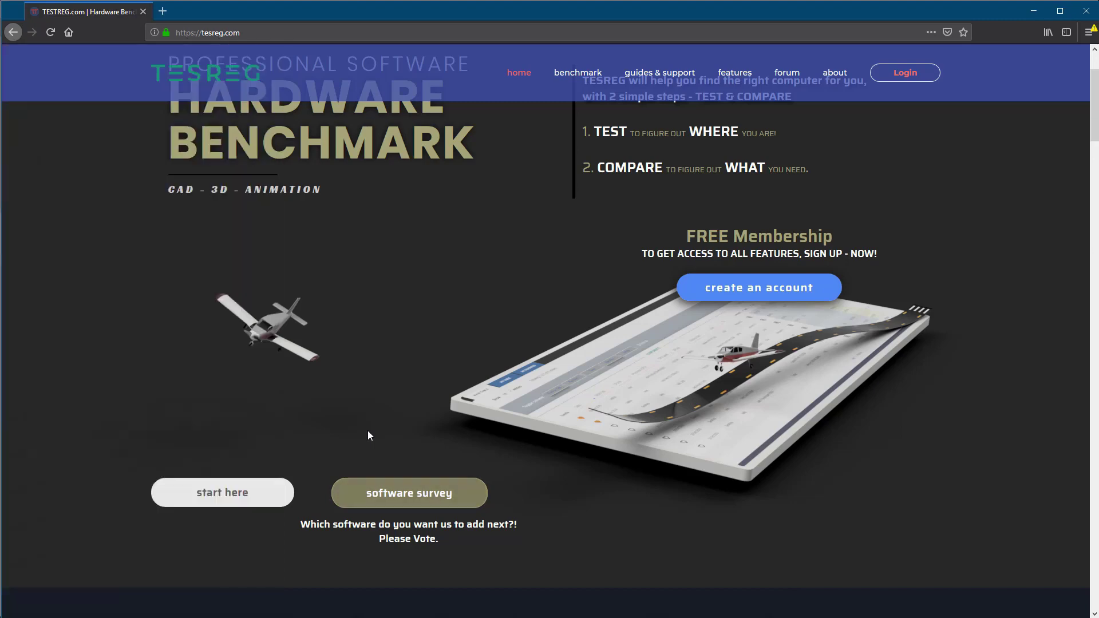
# Step: Log in to the site with the prefilled member credentials
pyautogui.scroll(2, 573, 343)
pyautogui.click(907, 82)
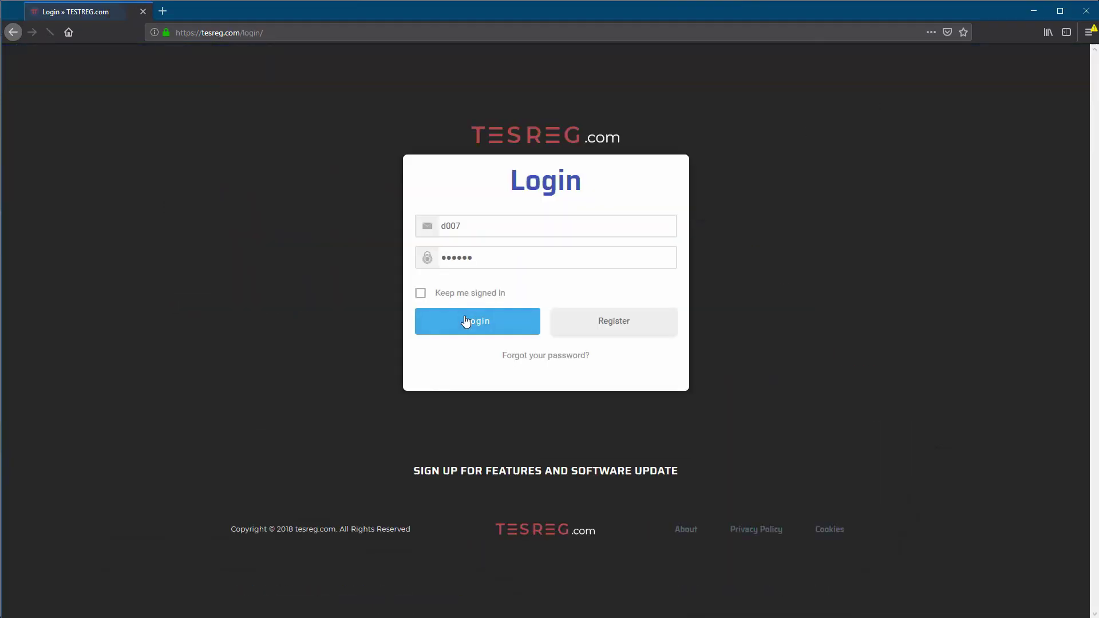
pyautogui.click(466, 320)
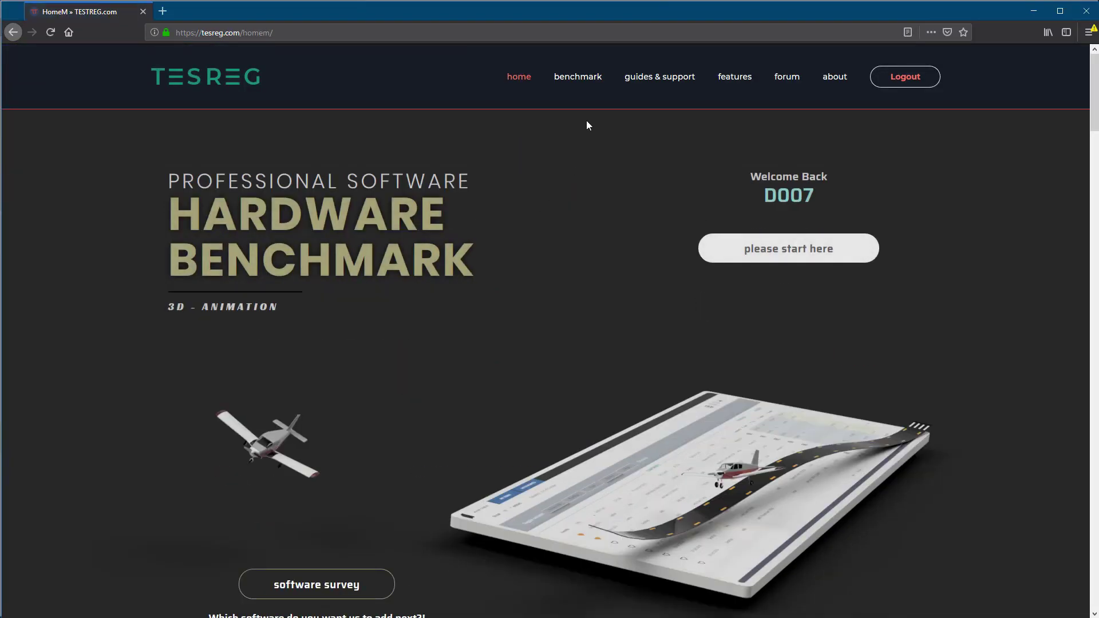
# Step: View the member benchmark table's main list of tested computers and return to the start of the page
pyautogui.click(586, 86)
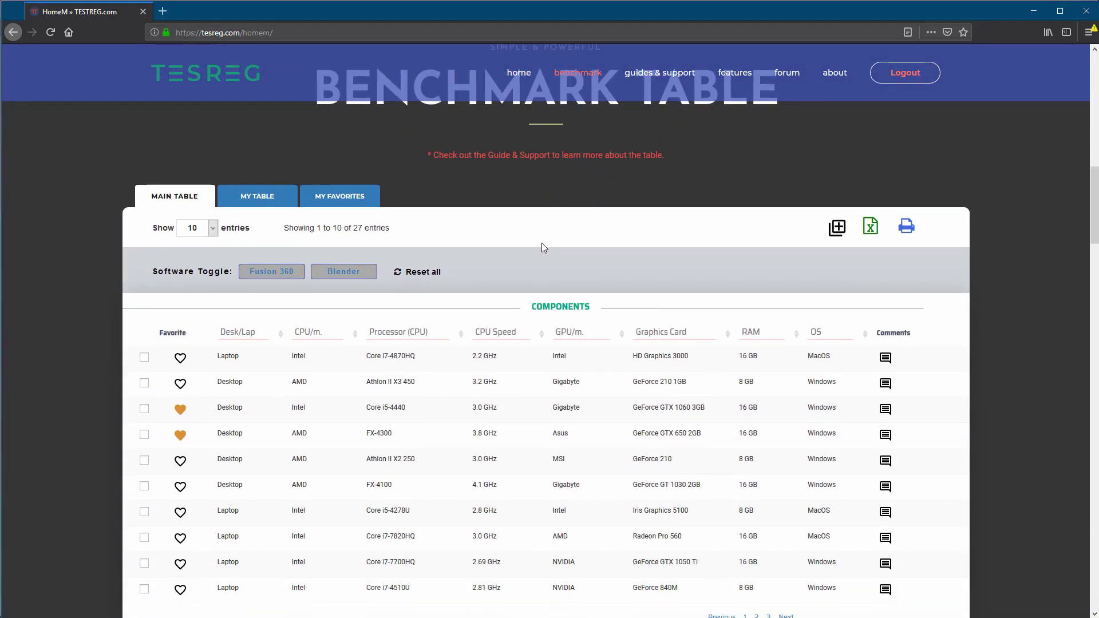
pyautogui.scroll(-2, 541, 247)
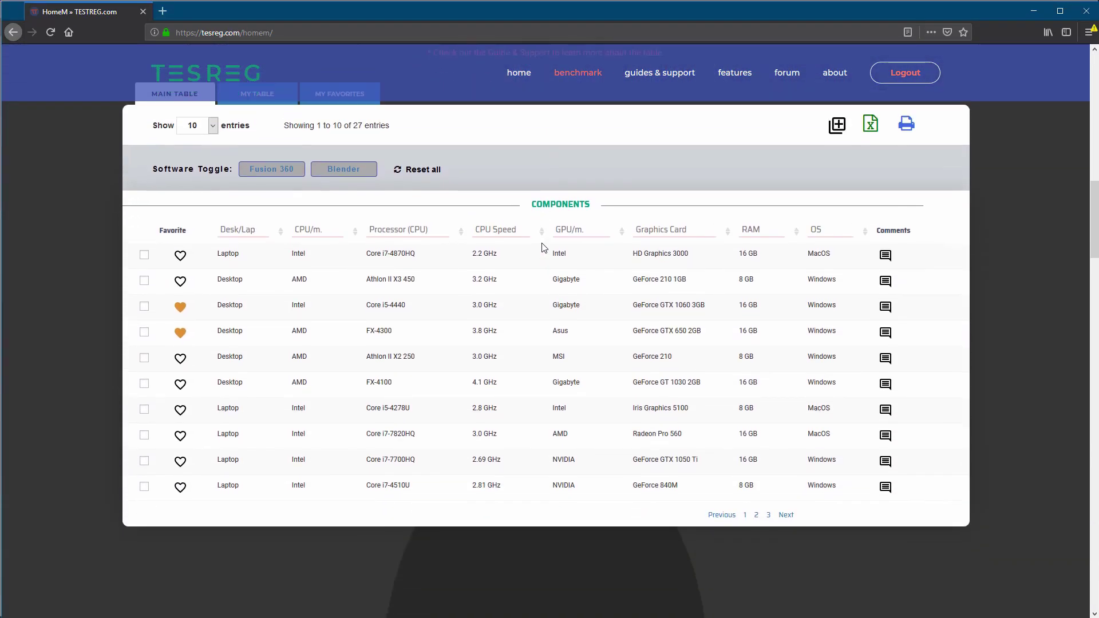
pyautogui.scroll(2, 541, 247)
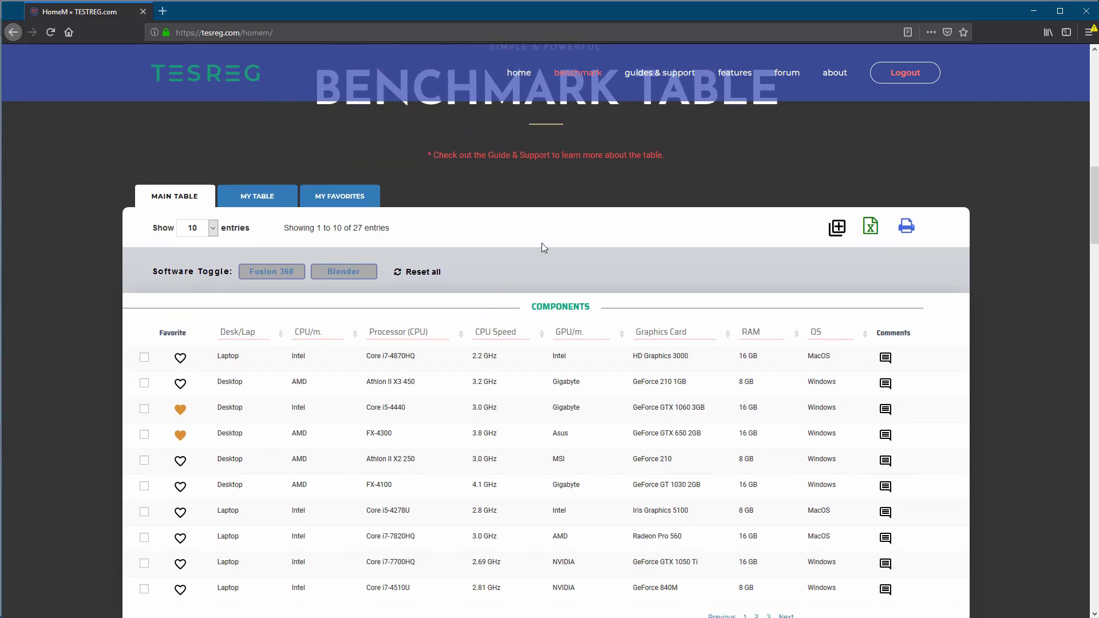
pyautogui.scroll(10, 542, 247)
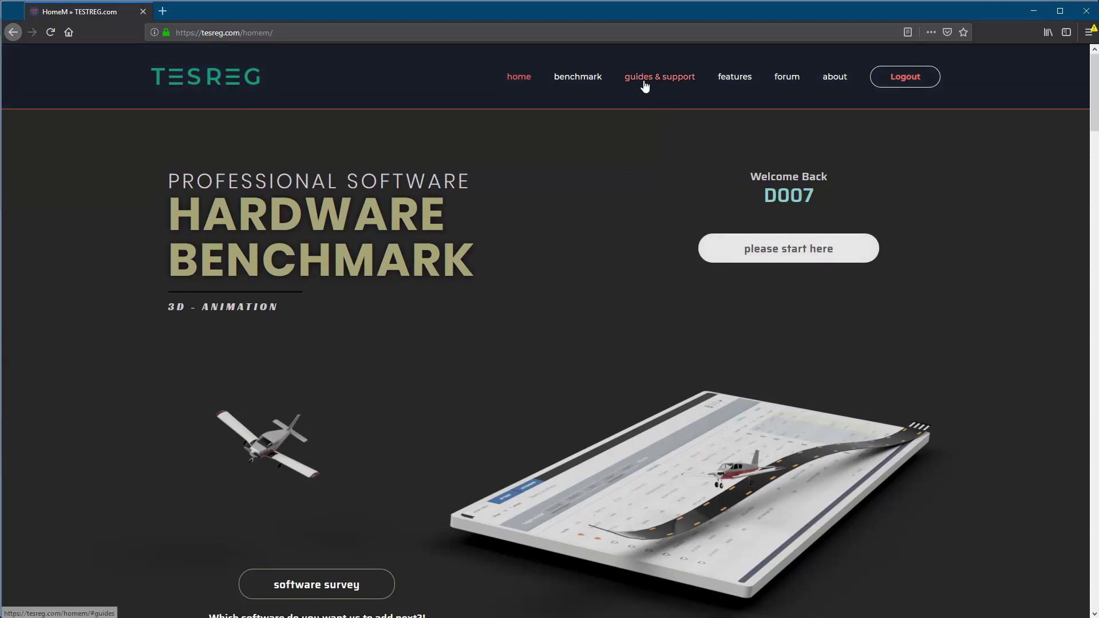
# Step: Open the Fusion 360 topic in the software test tutorials through the download test files section and look through its post
pyautogui.click(781, 257)
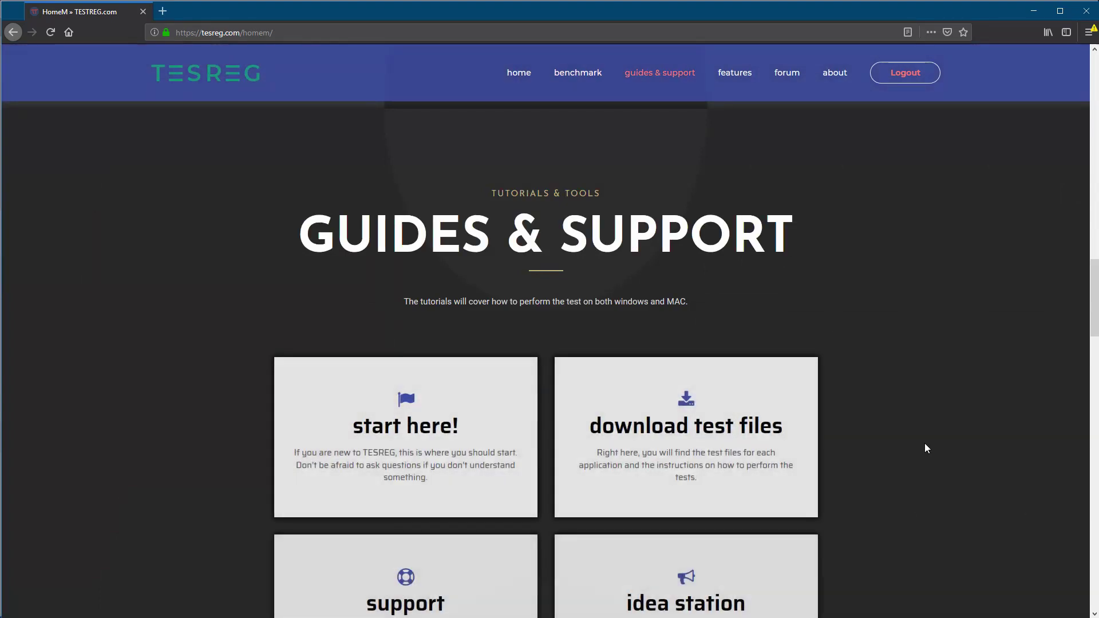
pyautogui.click(697, 425)
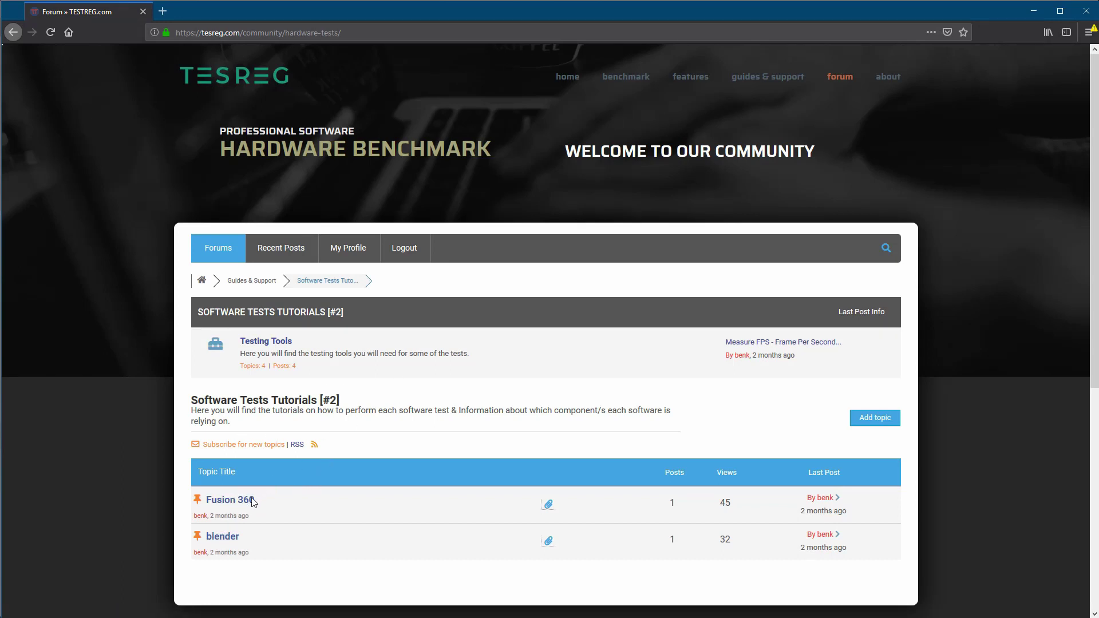
pyautogui.click(231, 502)
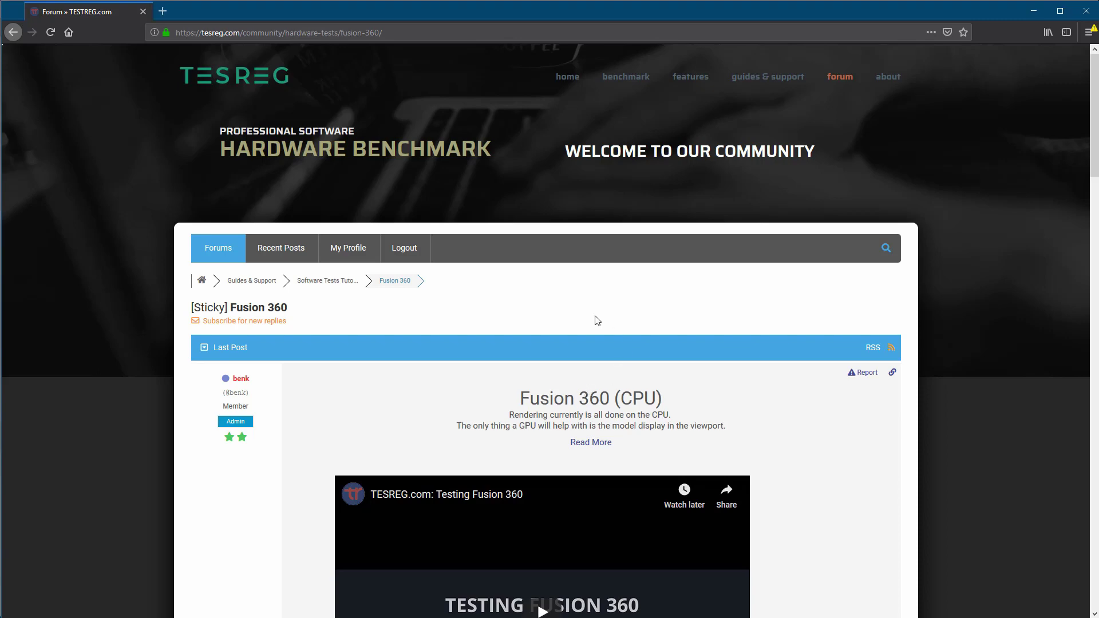
pyautogui.scroll(-2, 488, 383)
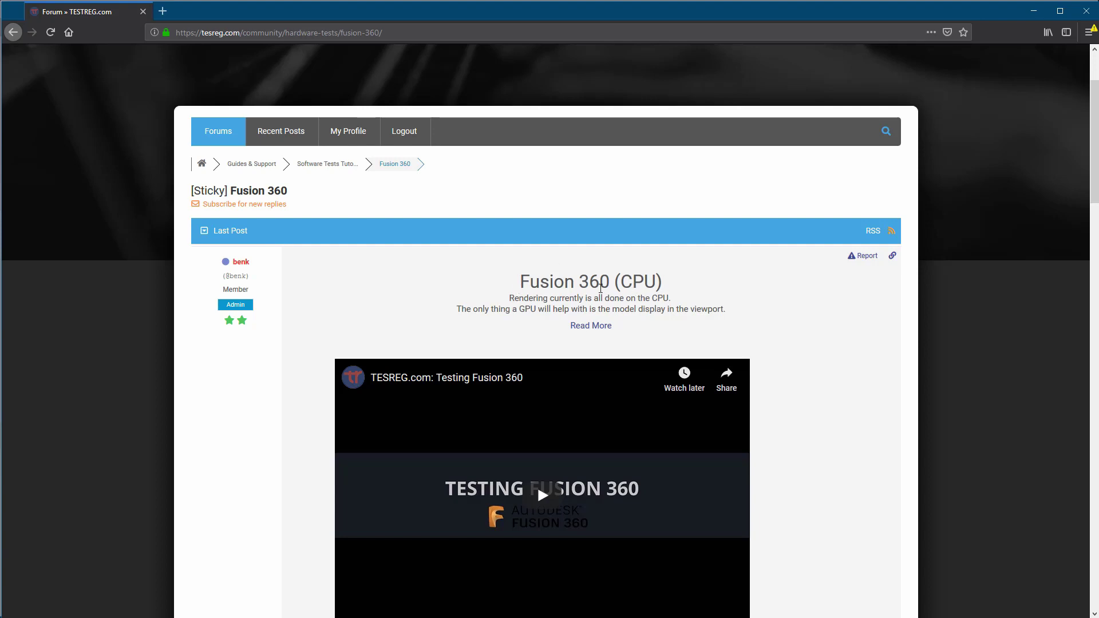
pyautogui.scroll(-2, 812, 375)
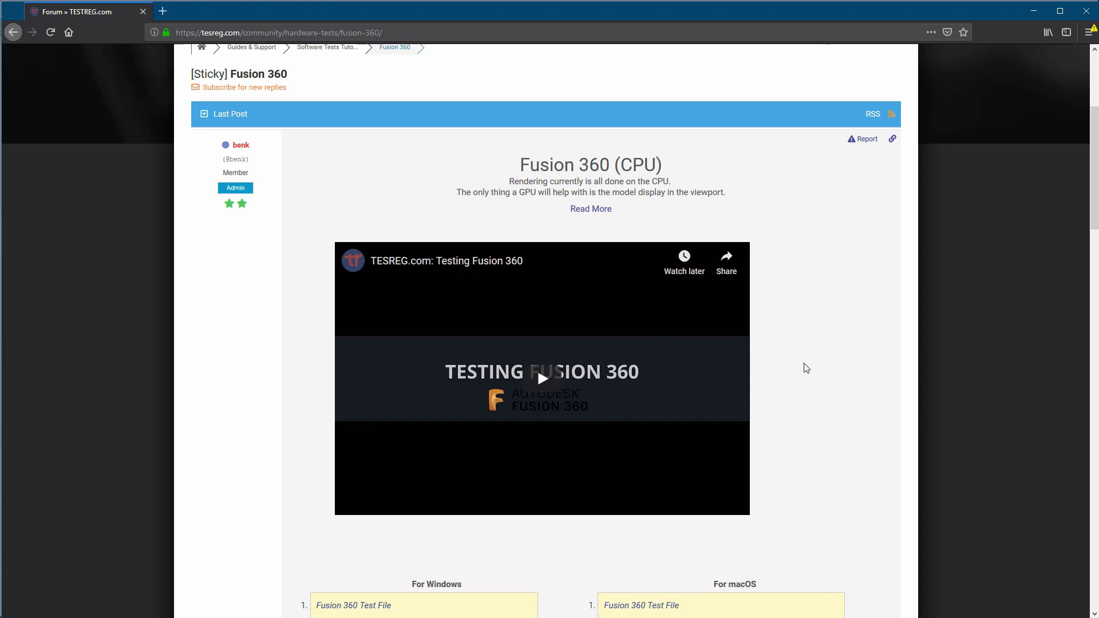
pyautogui.scroll(4, 805, 360)
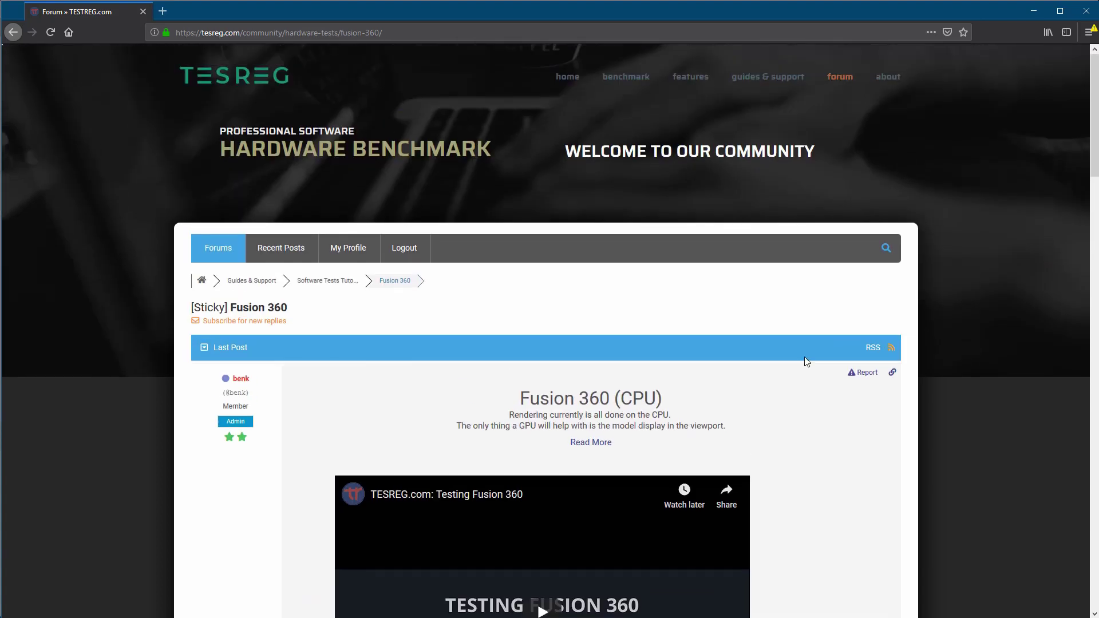
# Step: Open the forum overview and look through its general and Guides & Support sections
pyautogui.click(213, 248)
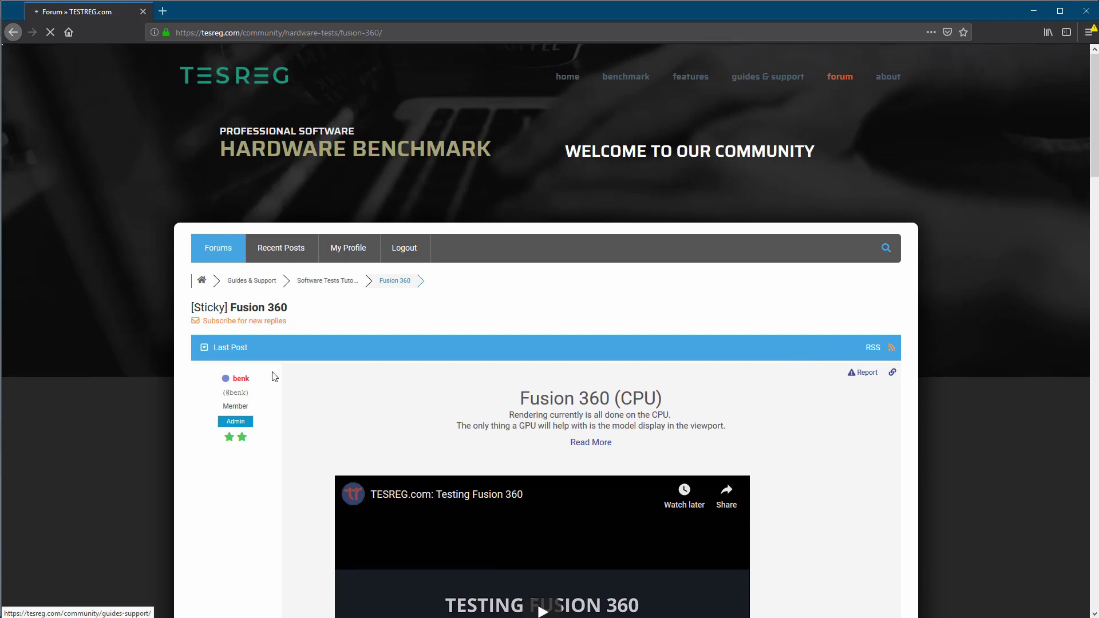
pyautogui.scroll(-5, 303, 414)
pyautogui.scroll(-4, 303, 420)
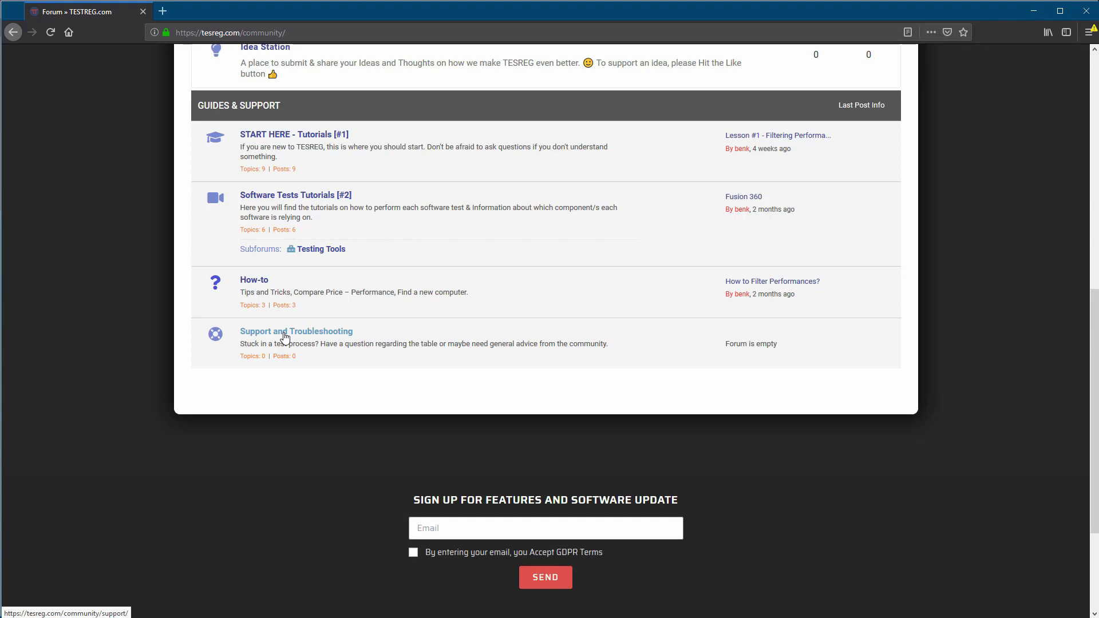
pyautogui.scroll(2, 284, 338)
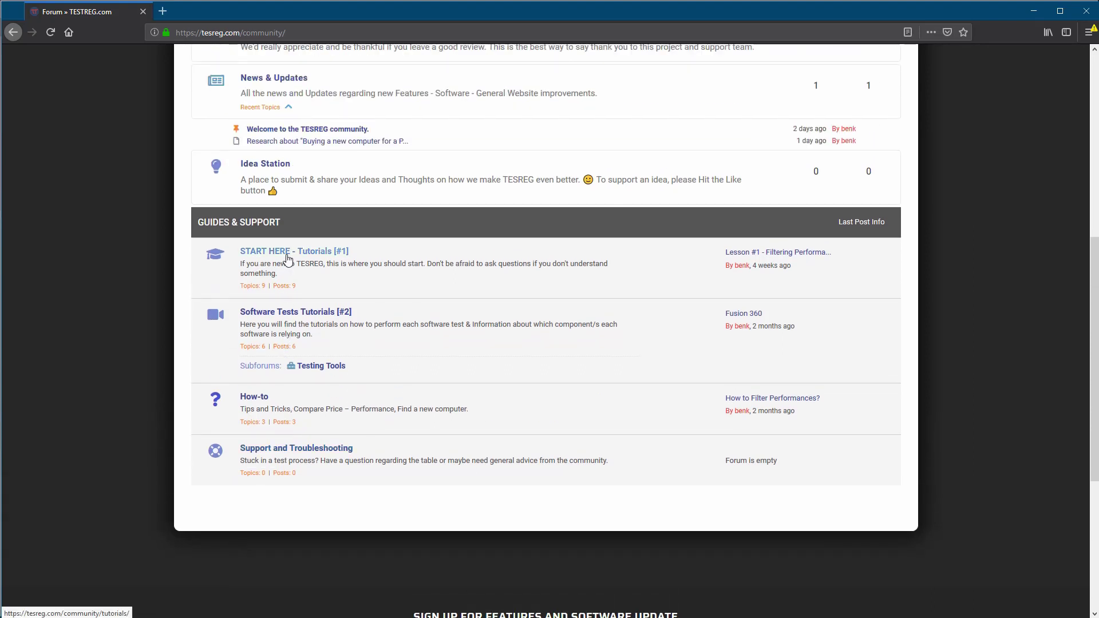
pyautogui.scroll(7, 553, 143)
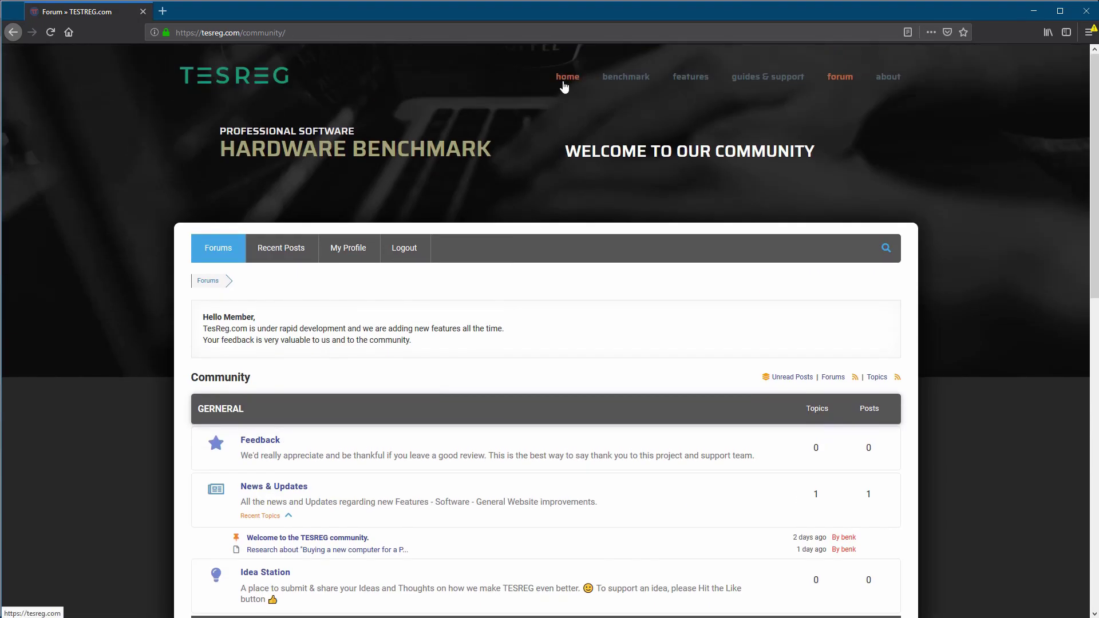
# Step: Open the START HERE tutorials from Guides & Support and look through the list of lessons
pyautogui.click(773, 83)
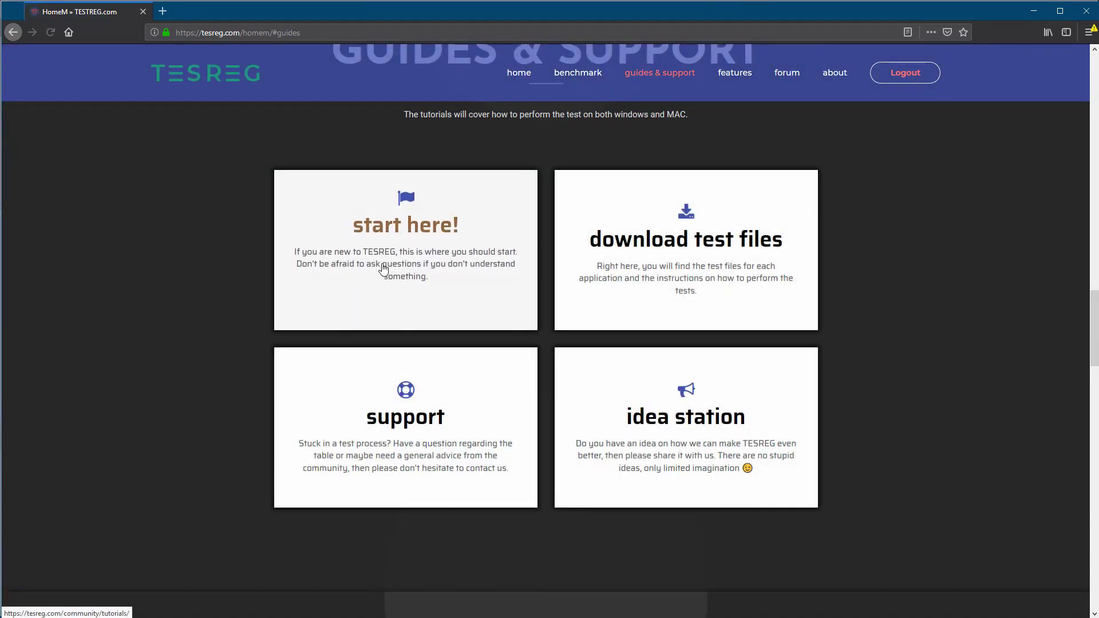
pyautogui.click(383, 268)
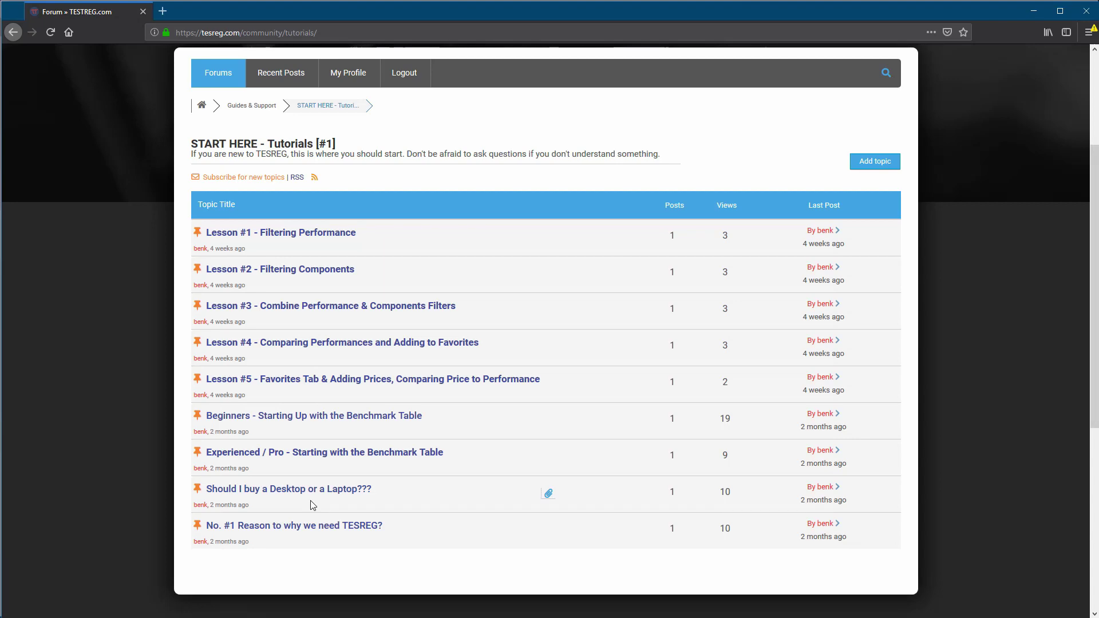
pyautogui.scroll(3, 447, 498)
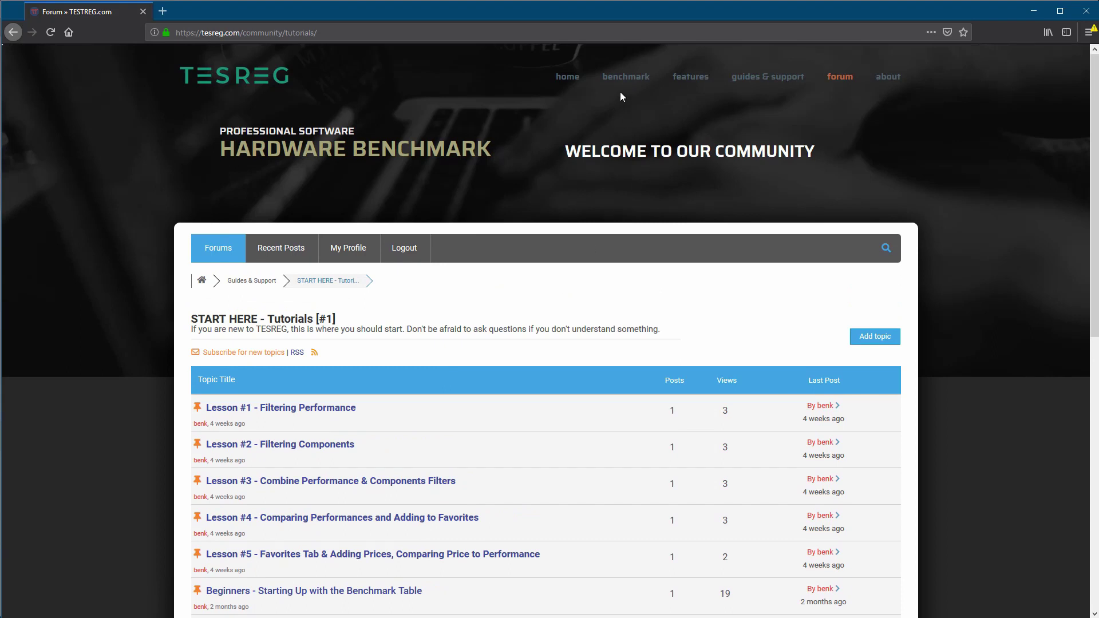
# Step: Remove the Core i7-4700HQ laptop in the personal benchmark table from the favorites
pyautogui.click(637, 83)
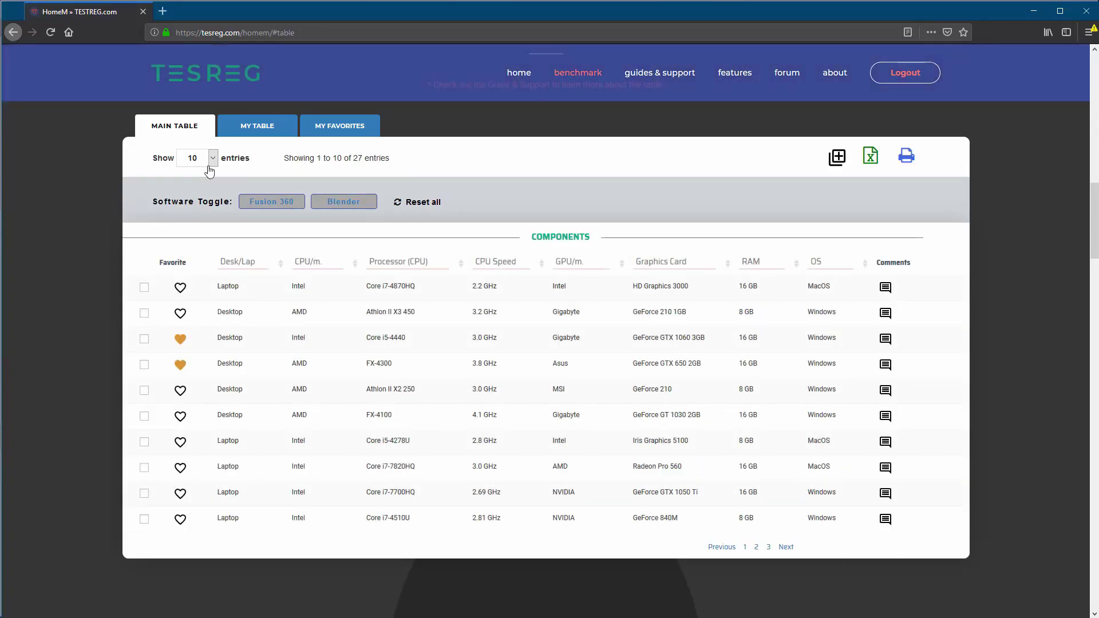
pyautogui.click(274, 129)
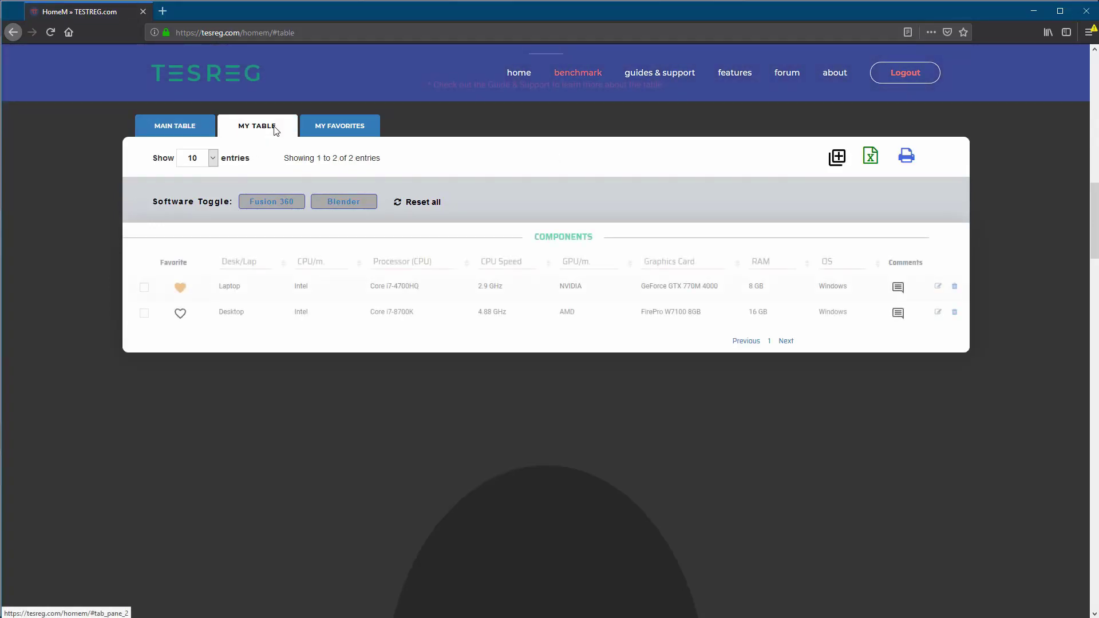
pyautogui.click(182, 289)
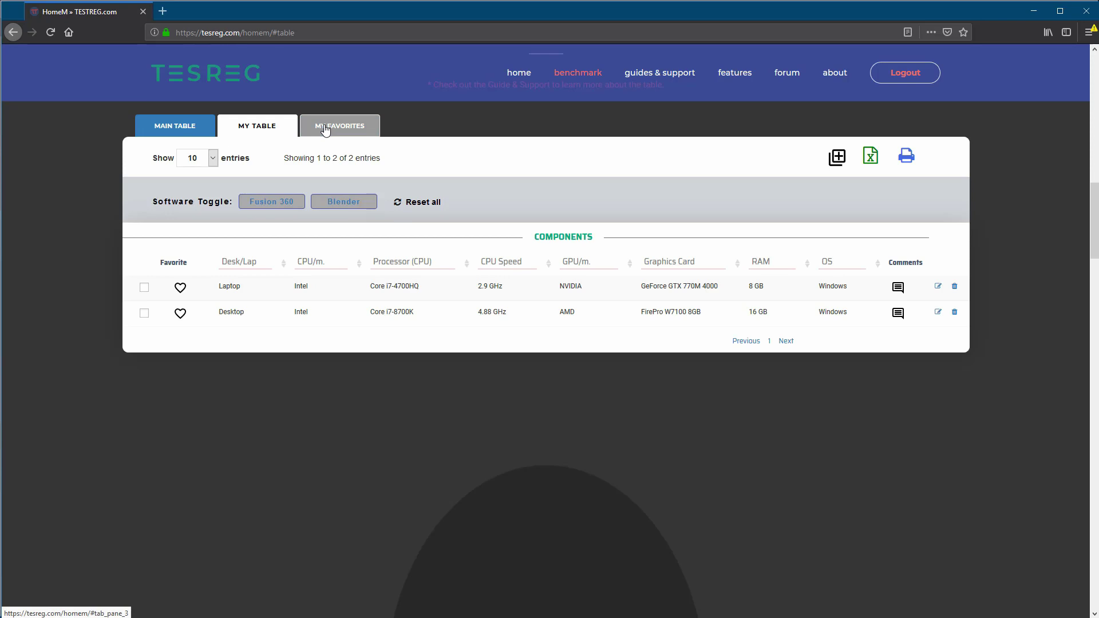
# Step: Show the Fusion 360 results in the main table and compare the Core i5-4440 desktop with the Athlon II X2 250 desktop
pyautogui.click(165, 130)
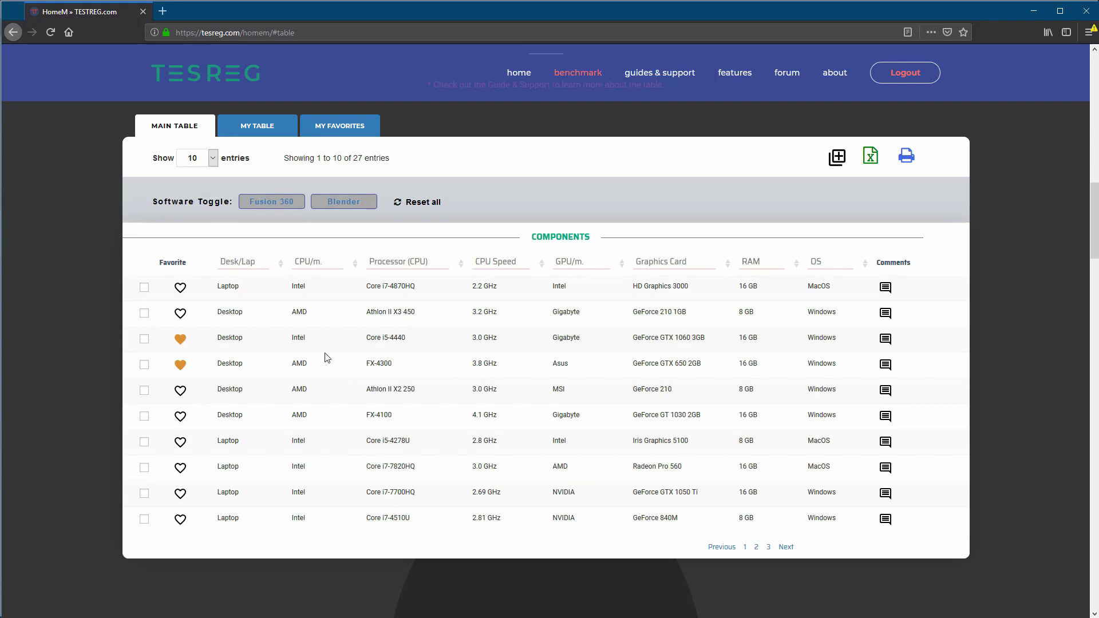
pyautogui.click(278, 207)
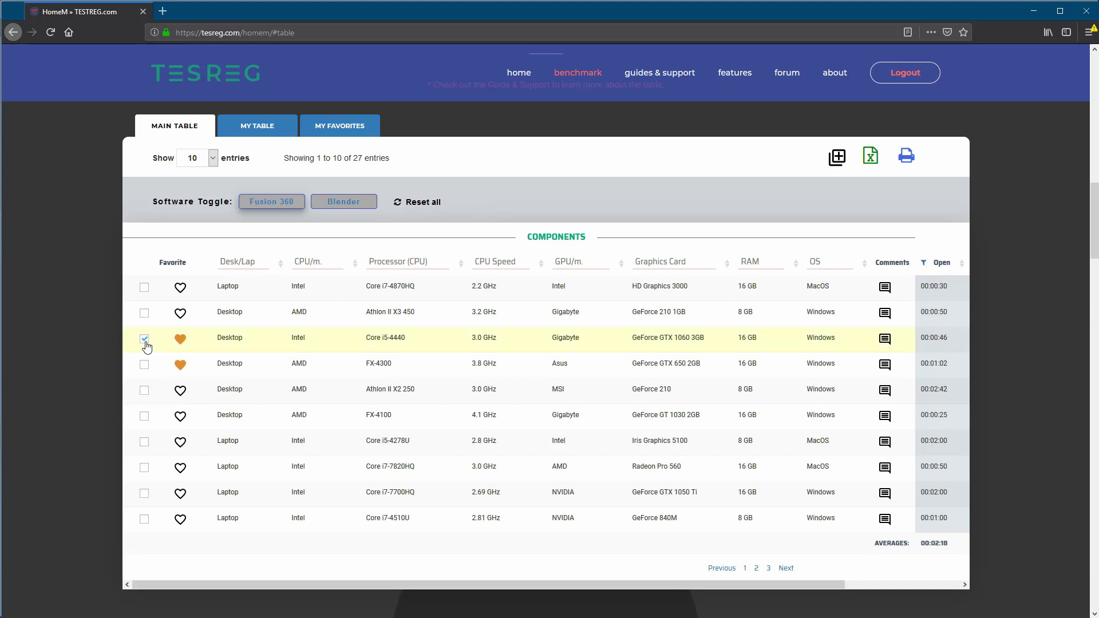
pyautogui.click(145, 390)
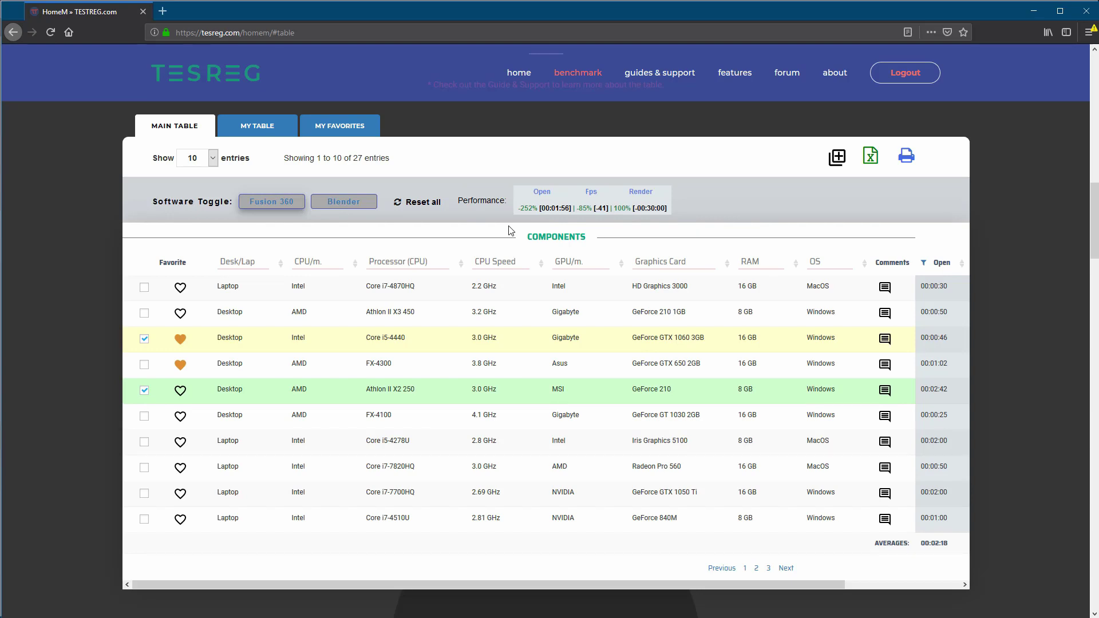
pyautogui.moveTo(592, 582); pyautogui.dragTo(695, 589)
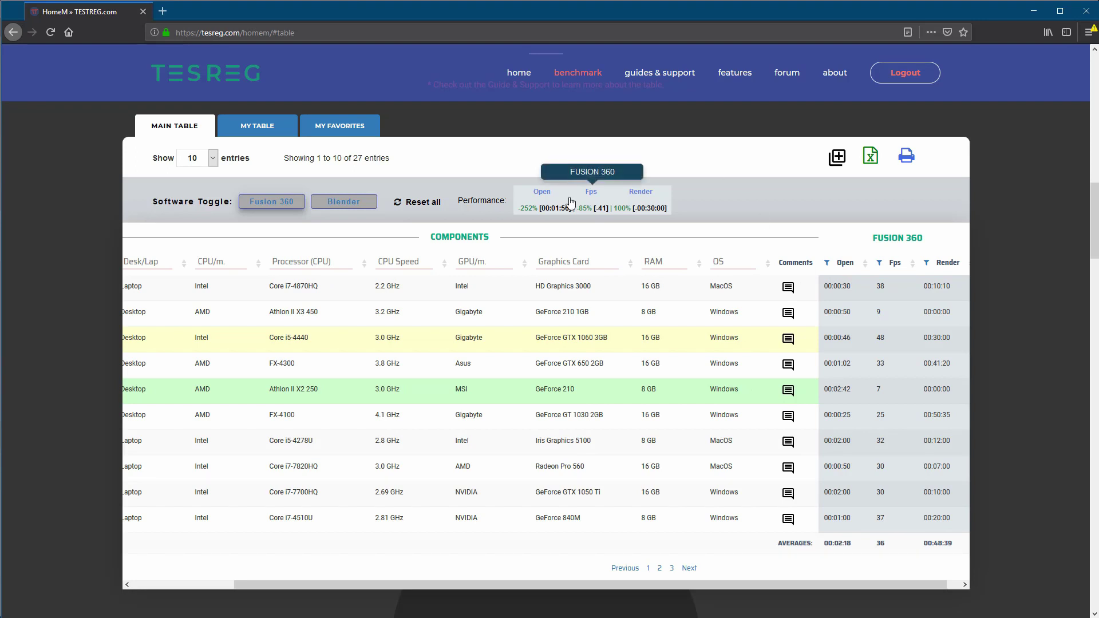
pyautogui.moveTo(428, 586); pyautogui.dragTo(197, 573)
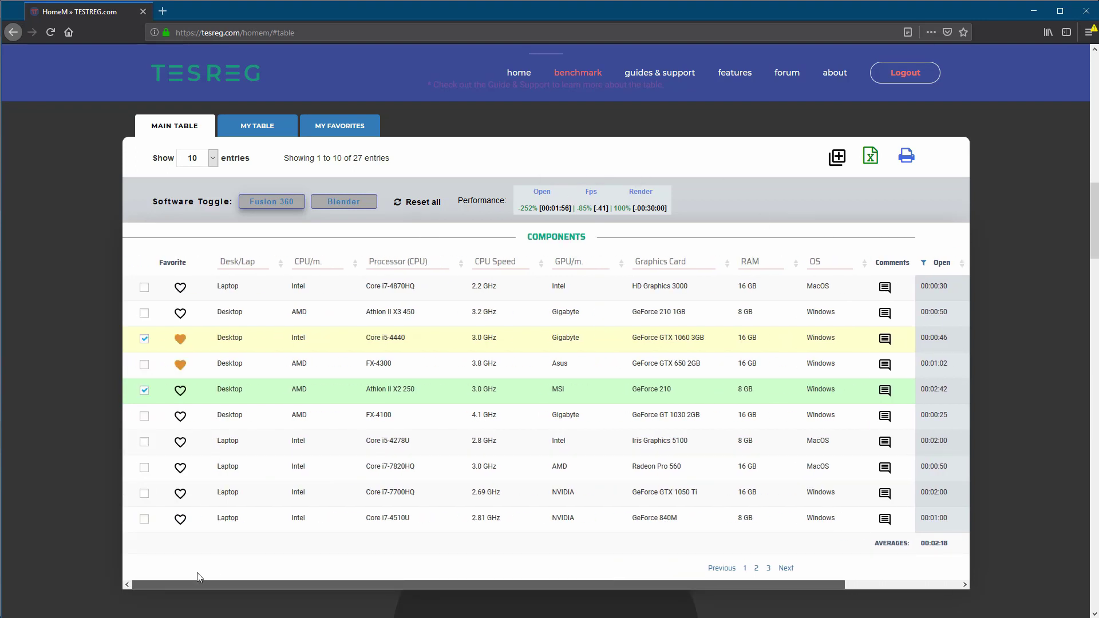
# Step: Open the favorites table and expand the price details of the Core i5-4440 and FX-4300 desktops
pyautogui.click(349, 132)
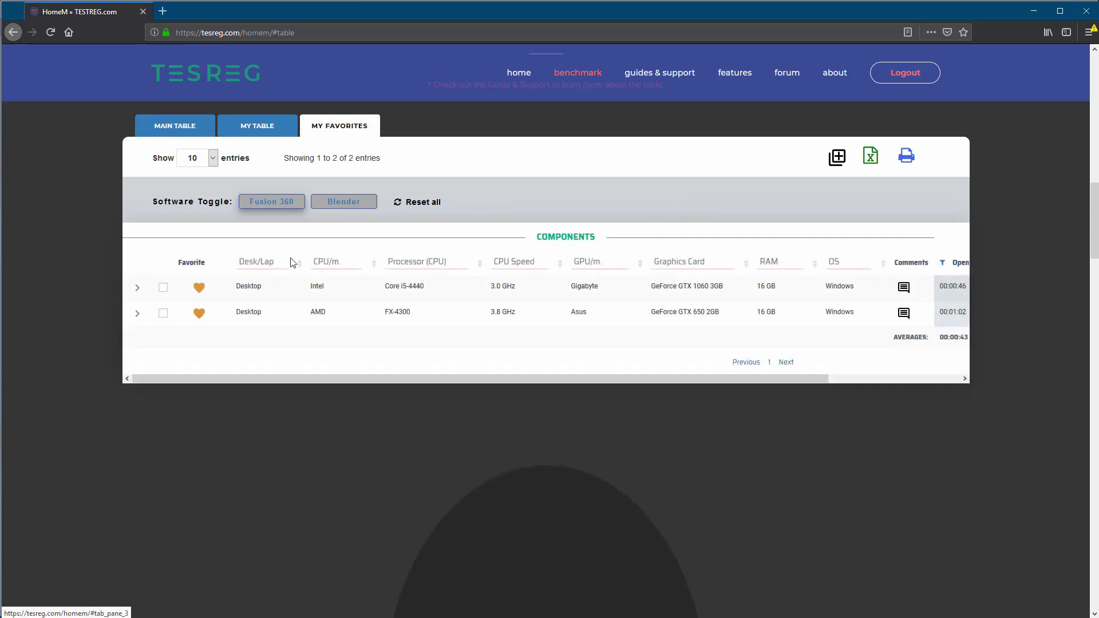
pyautogui.click(137, 288)
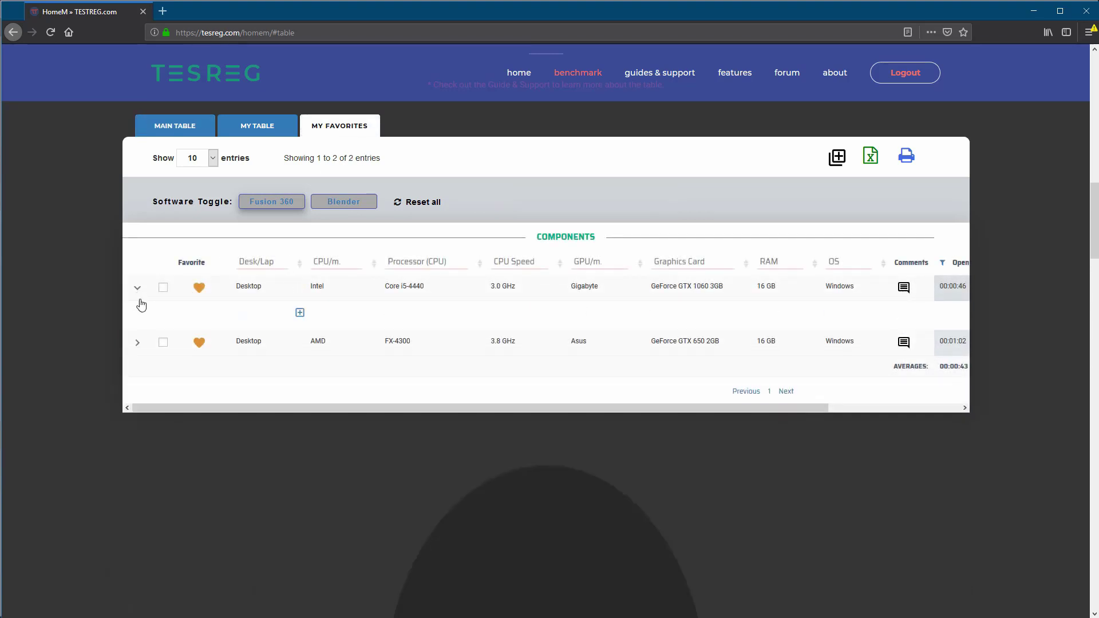
pyautogui.click(138, 343)
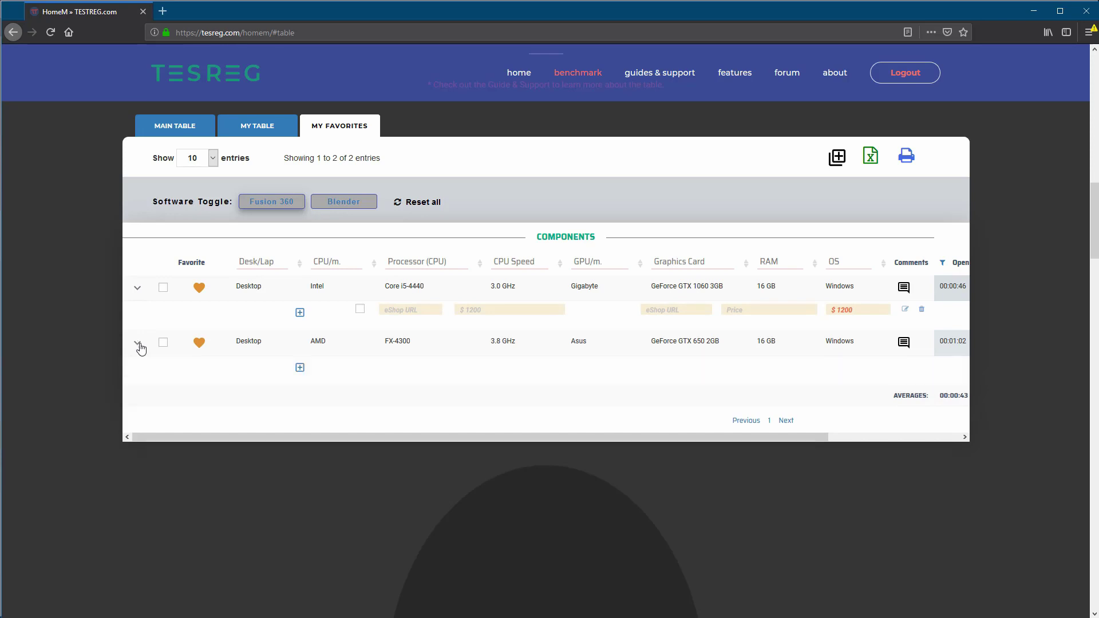
# Step: Compare the cost and performance of the Core i5-4440 and FX-4300 price entries in the favorites, and return to the main table
pyautogui.click(360, 309)
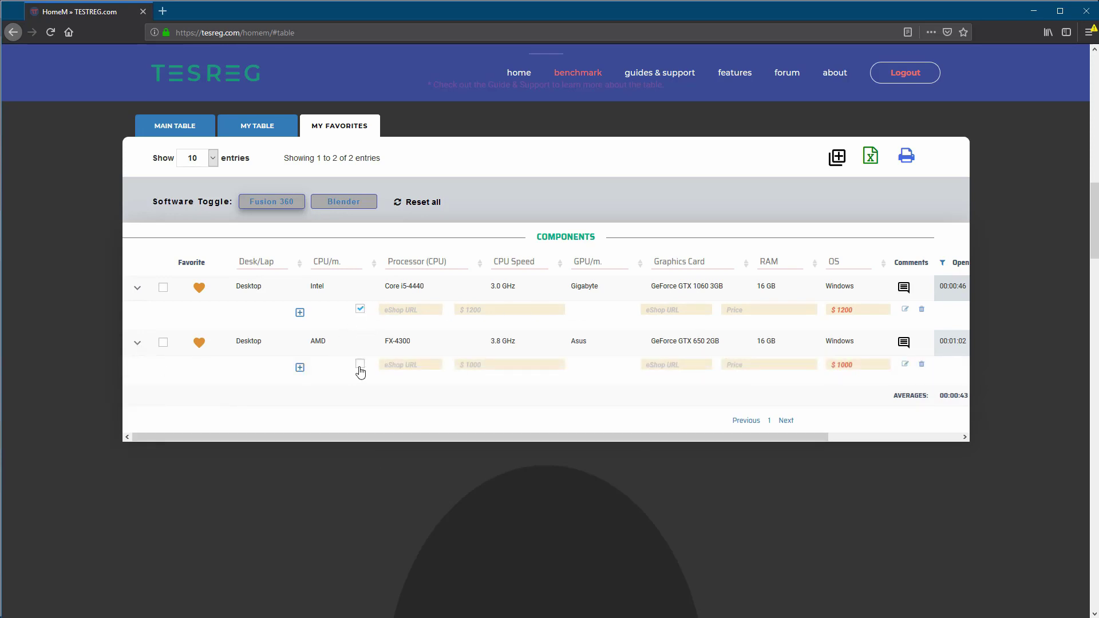
pyautogui.click(359, 364)
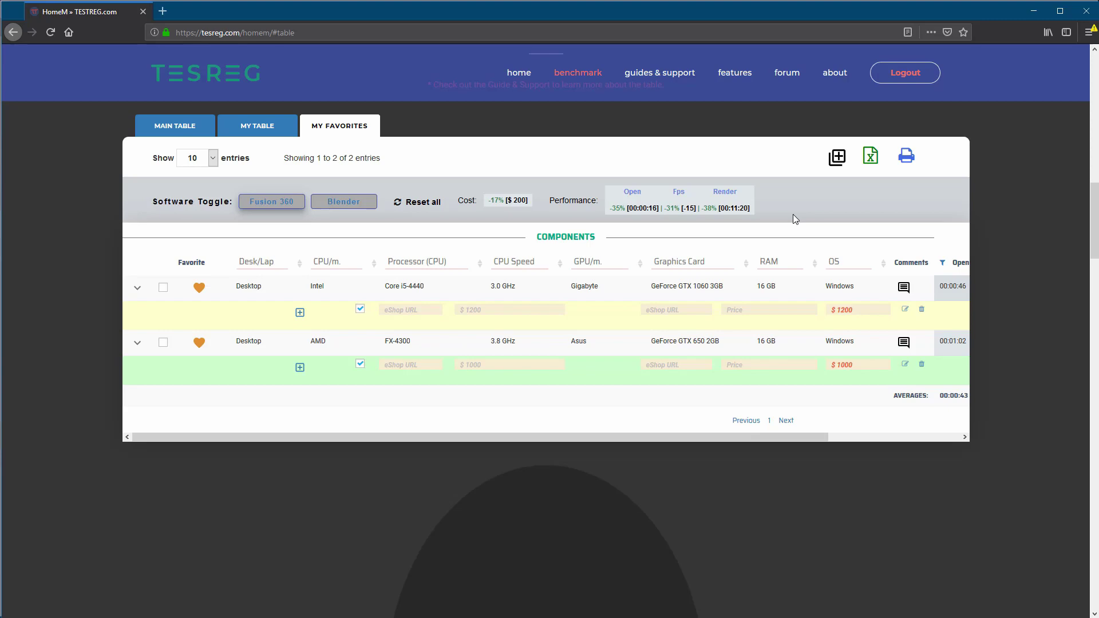
pyautogui.click(180, 127)
# Step: Open the community forum from the Guides & Support section's start here card and look through the forum categories
pyautogui.scroll(-8, 116, 318)
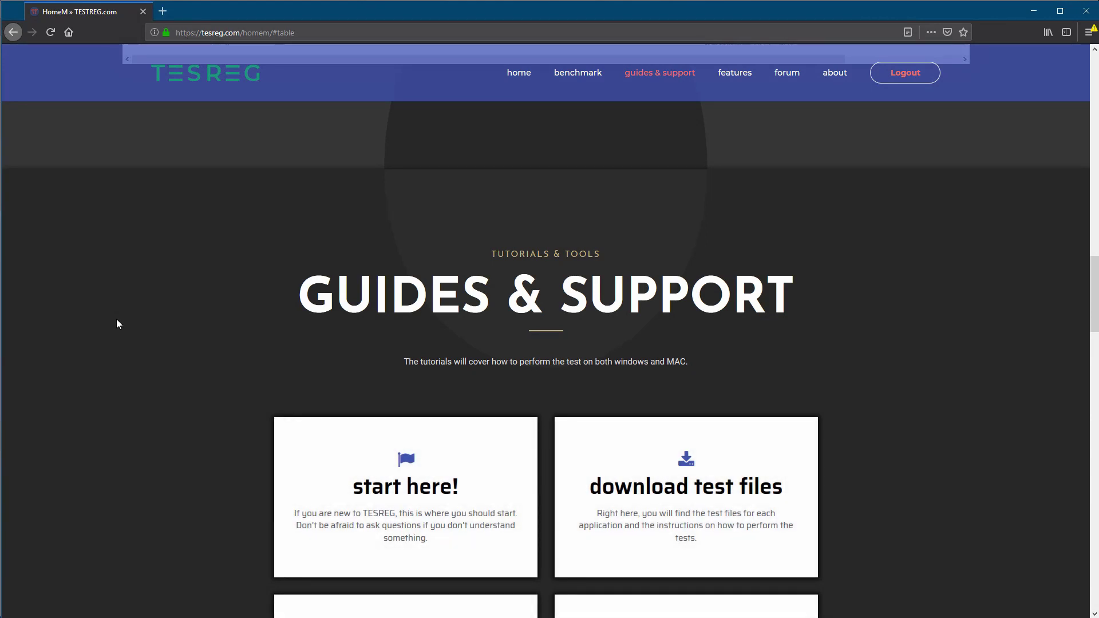
pyautogui.scroll(-3, 919, 358)
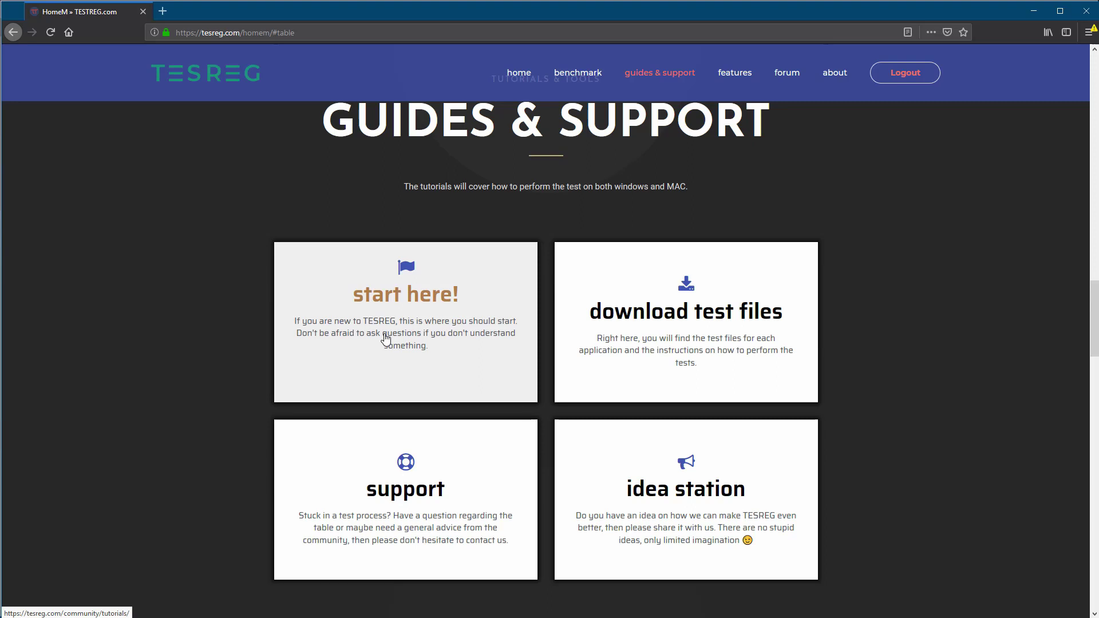
pyautogui.click(281, 365)
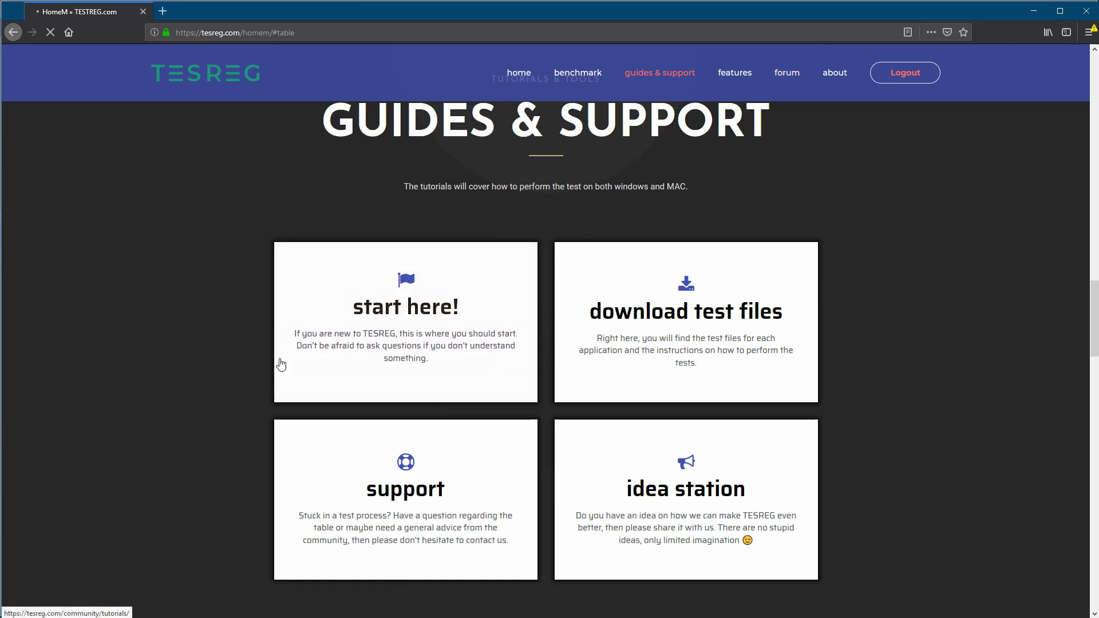
pyautogui.scroll(-3, 223, 372)
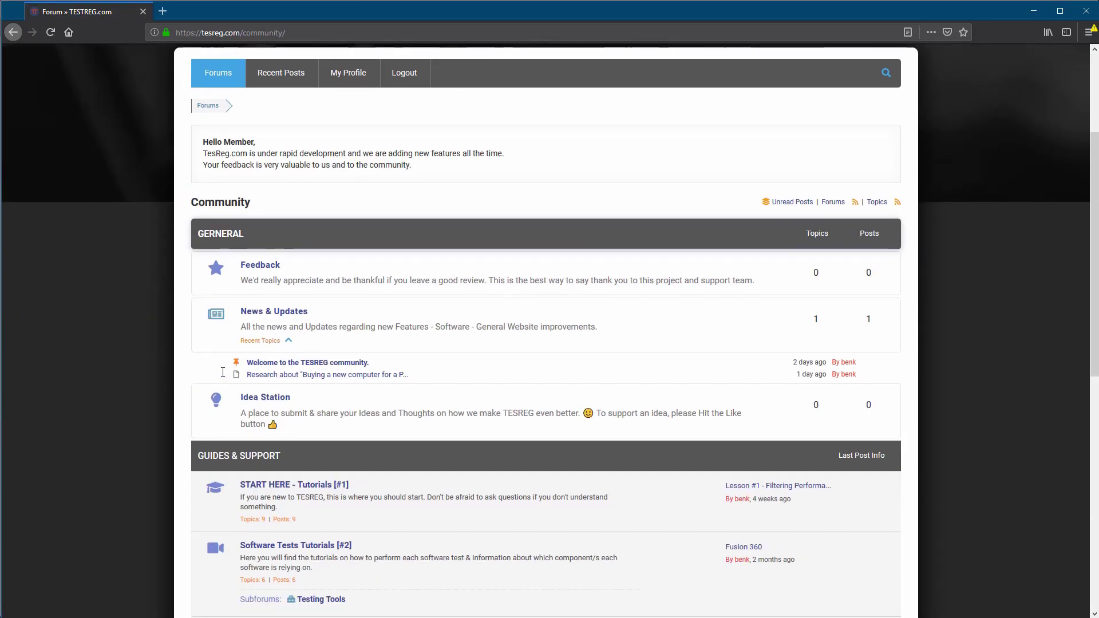
pyautogui.scroll(-3, 223, 372)
pyautogui.scroll(3, 223, 372)
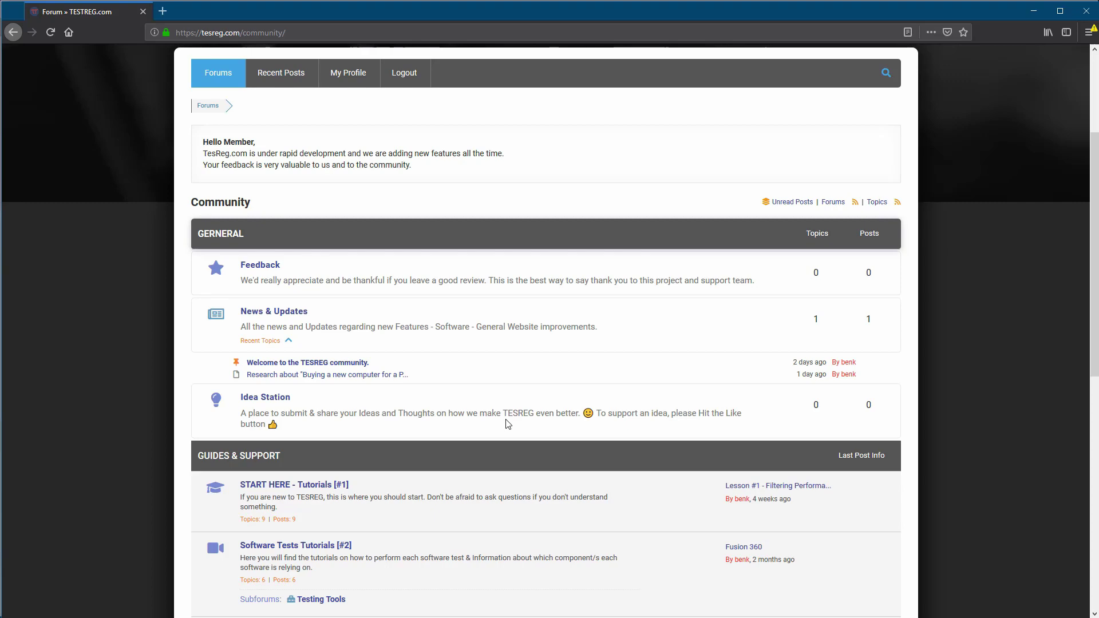
pyautogui.scroll(3, 513, 414)
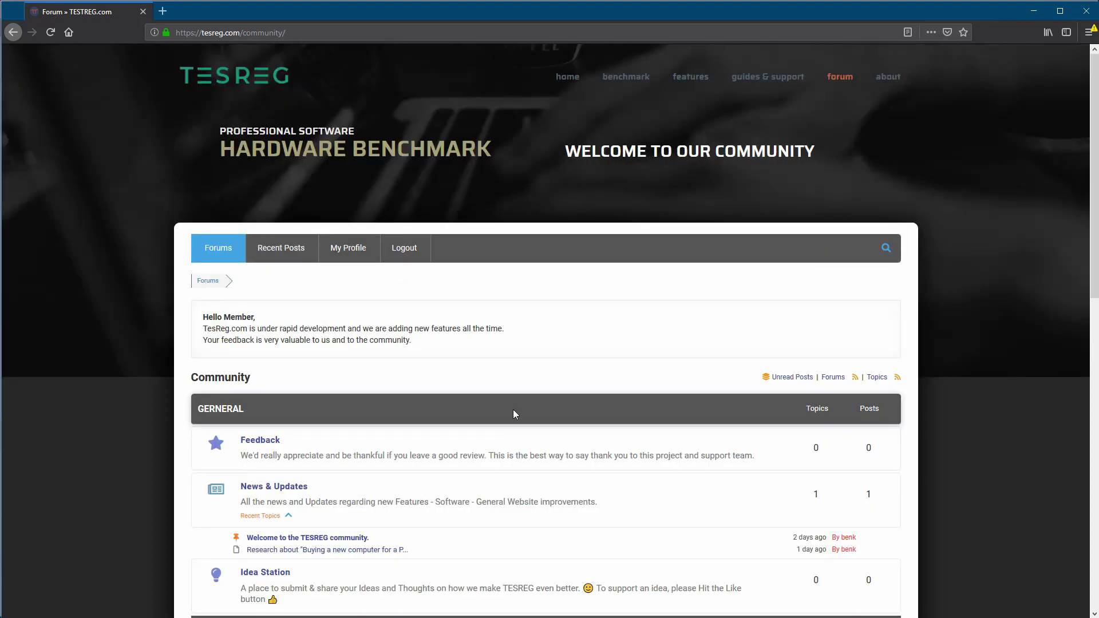